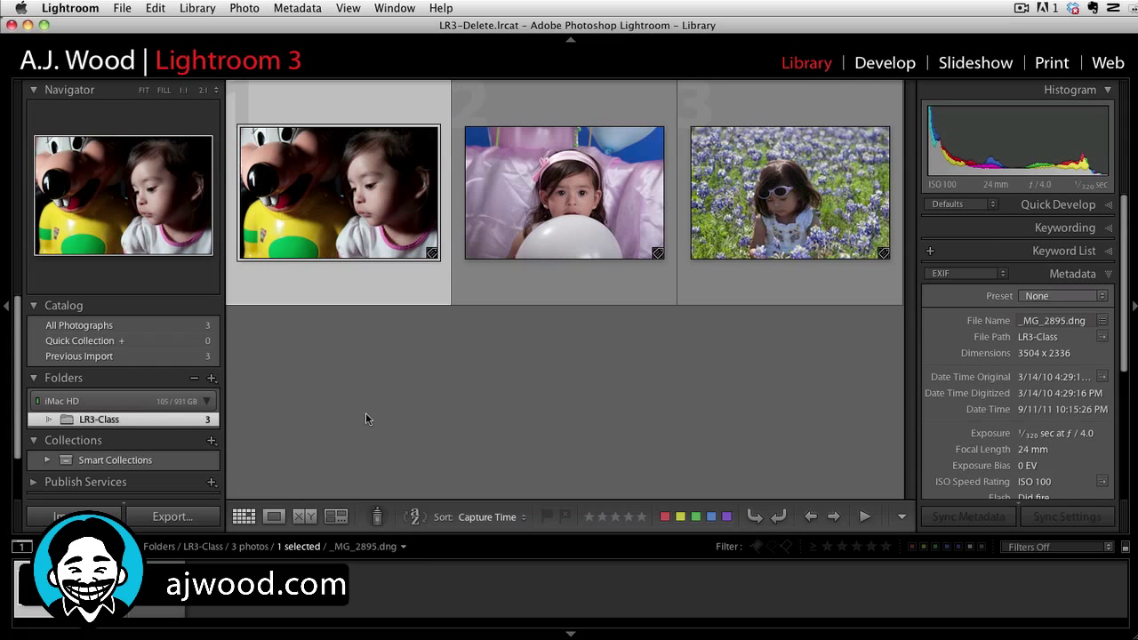
# - Select all three photos and open File > Export with Hard Drive kept as the destination
pyautogui.press('super+a')
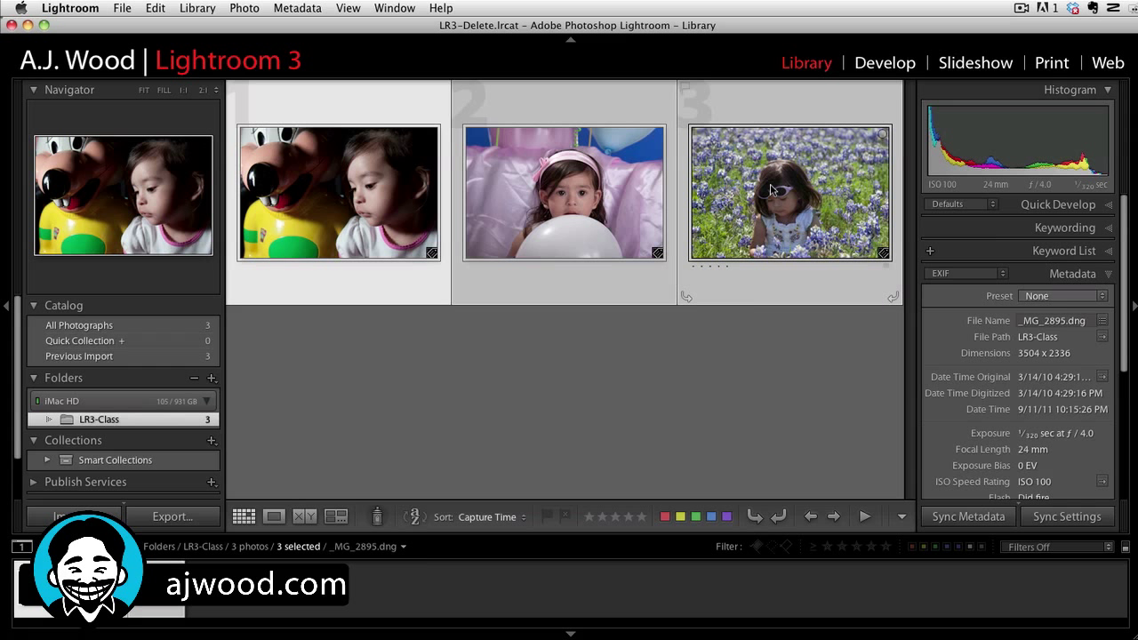
pyautogui.click(123, 9)
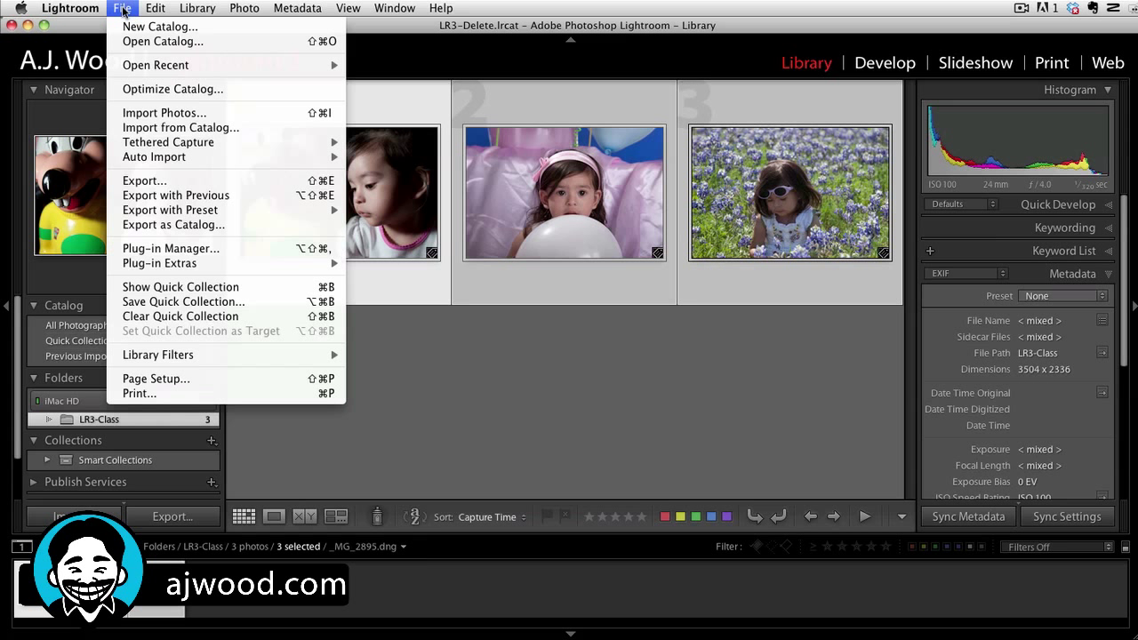
pyautogui.click(132, 185)
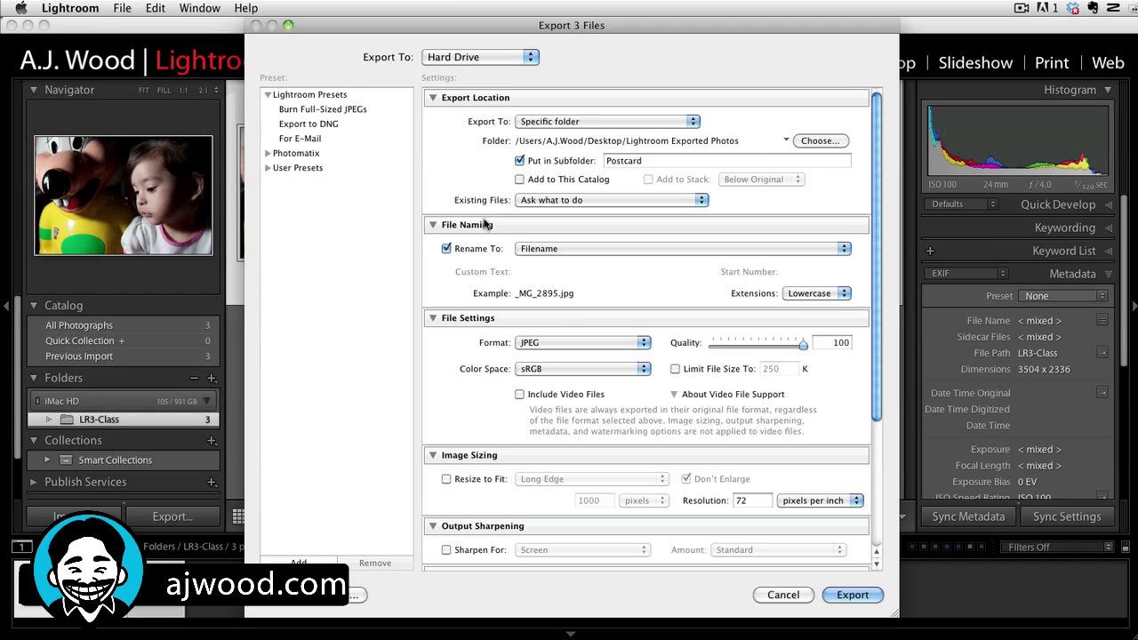
pyautogui.click(532, 60)
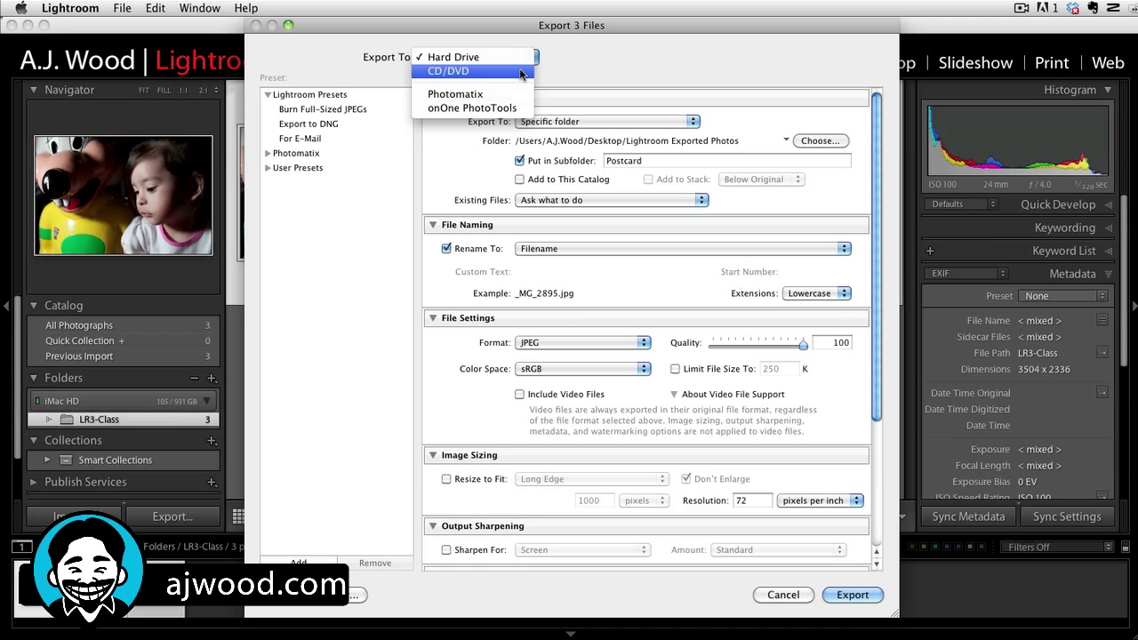
pyautogui.click(498, 58)
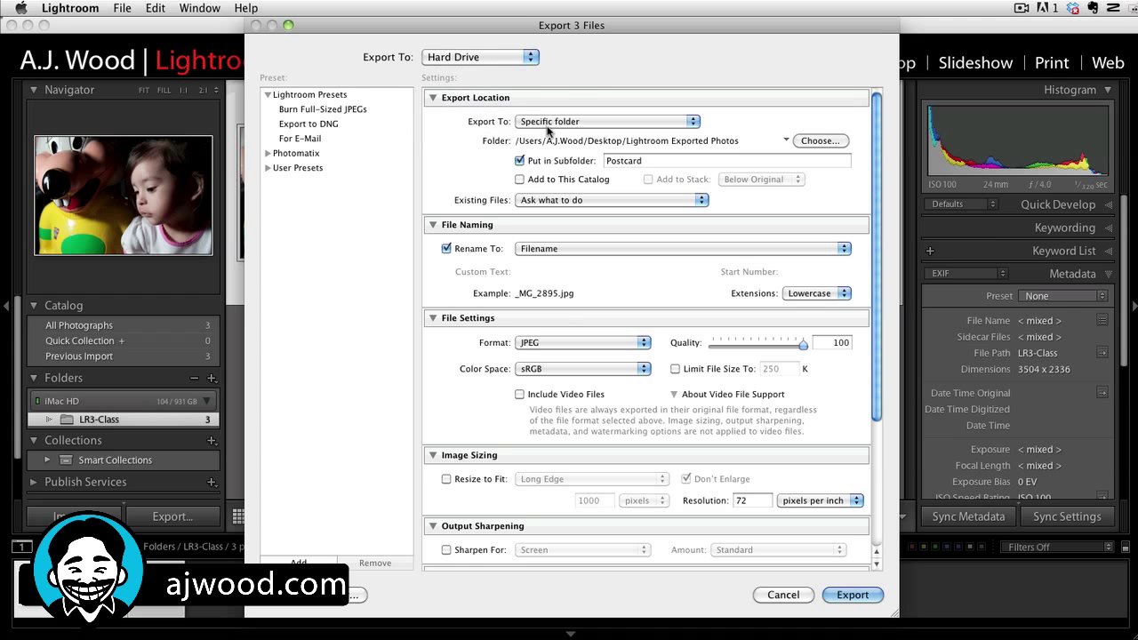
pyautogui.click(611, 124)
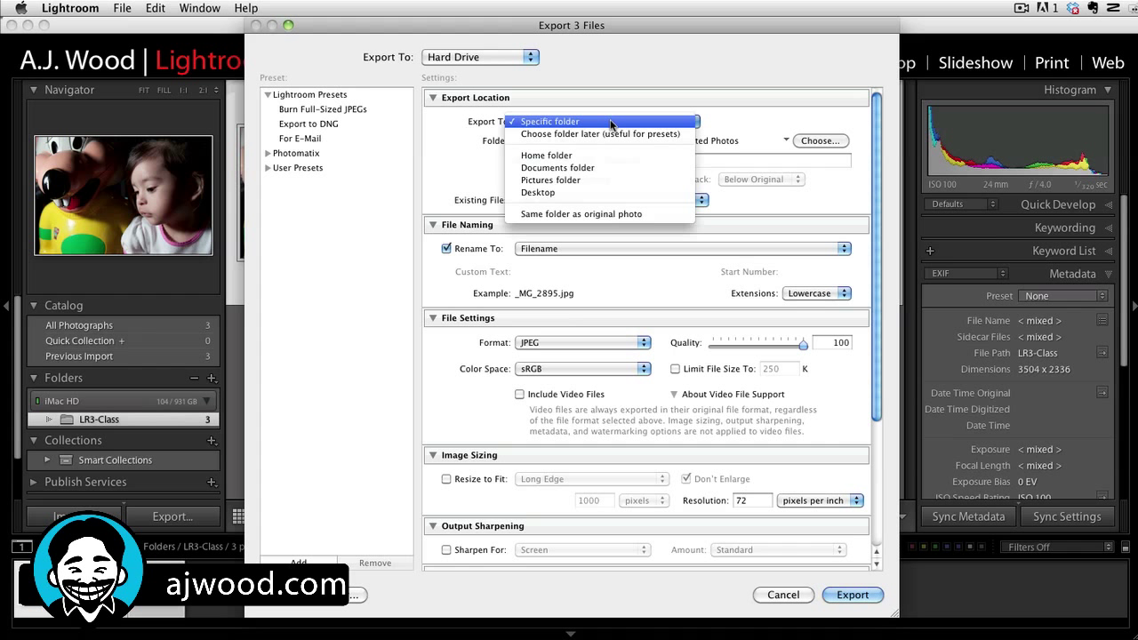
pyautogui.click(560, 121)
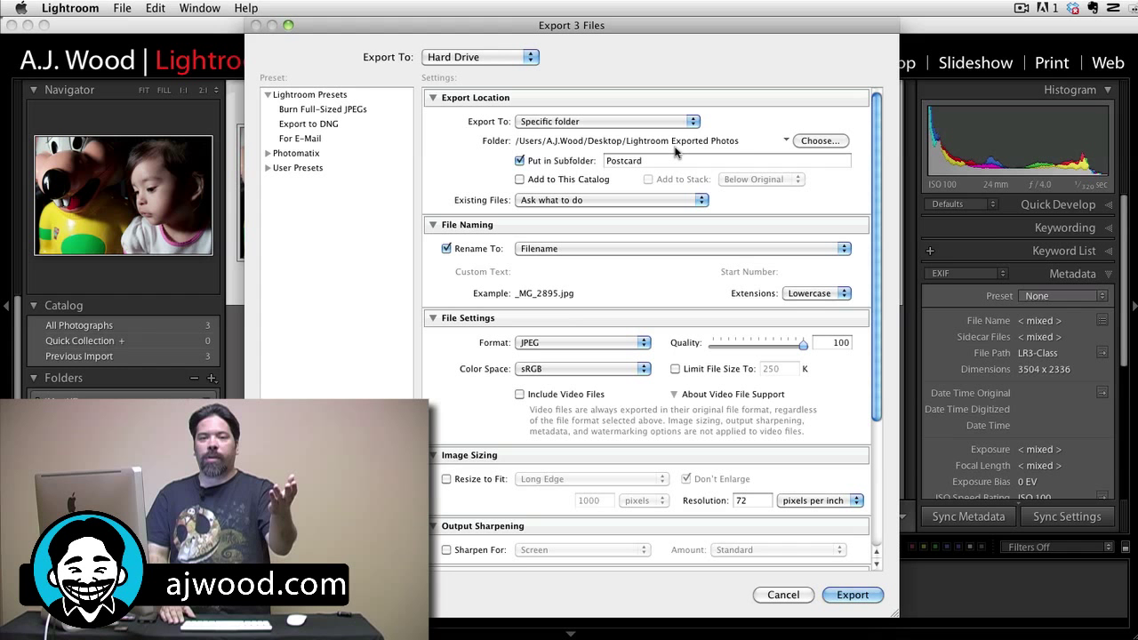
# - Export into a subfolder named '2011-09-26 Podcast Example'
pyautogui.click(520, 161)
pyautogui.click(520, 161)
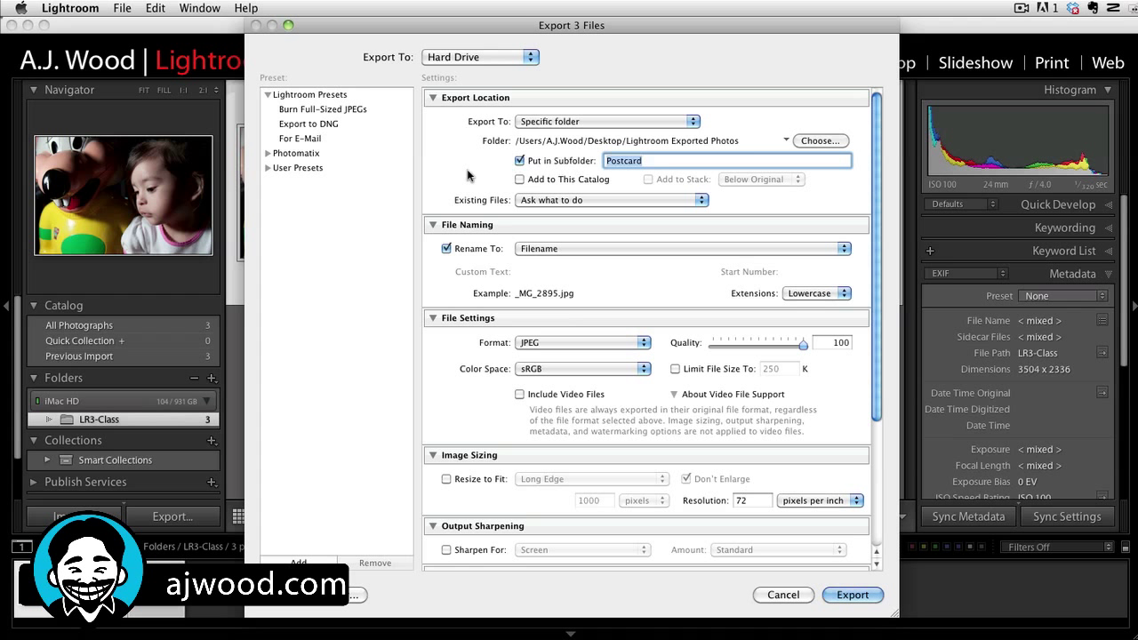
pyautogui.write('2011-09-26')
pyautogui.write('Podc')
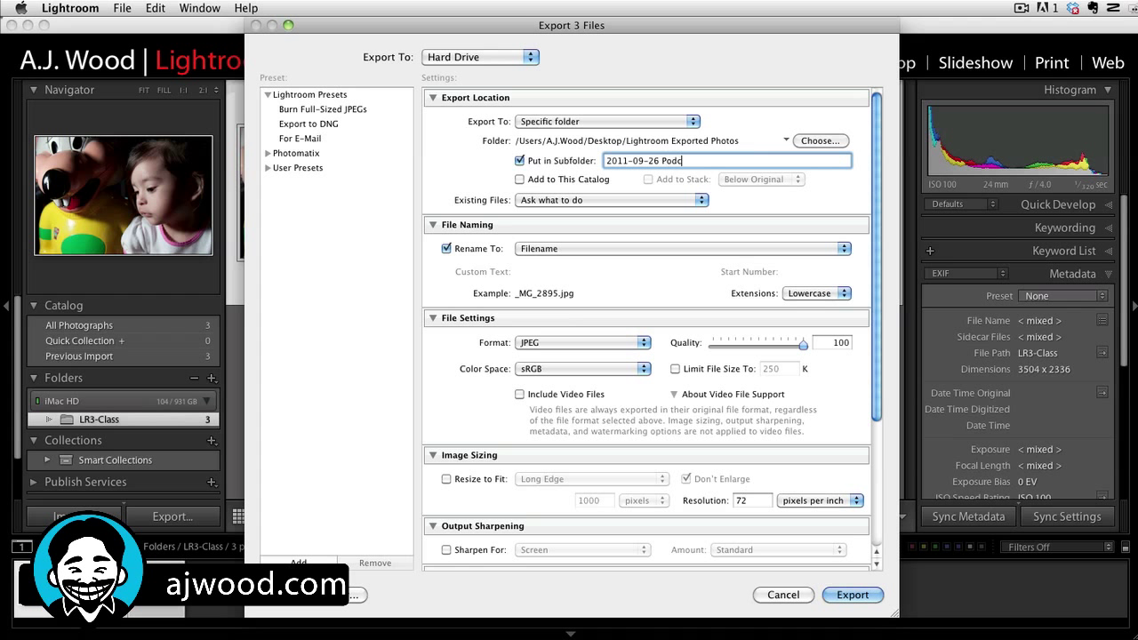
pyautogui.write('ast Example')
# - Rename files with Custom Name - Sequence, custom text 'podcast', start number 1
pyautogui.click(557, 250)
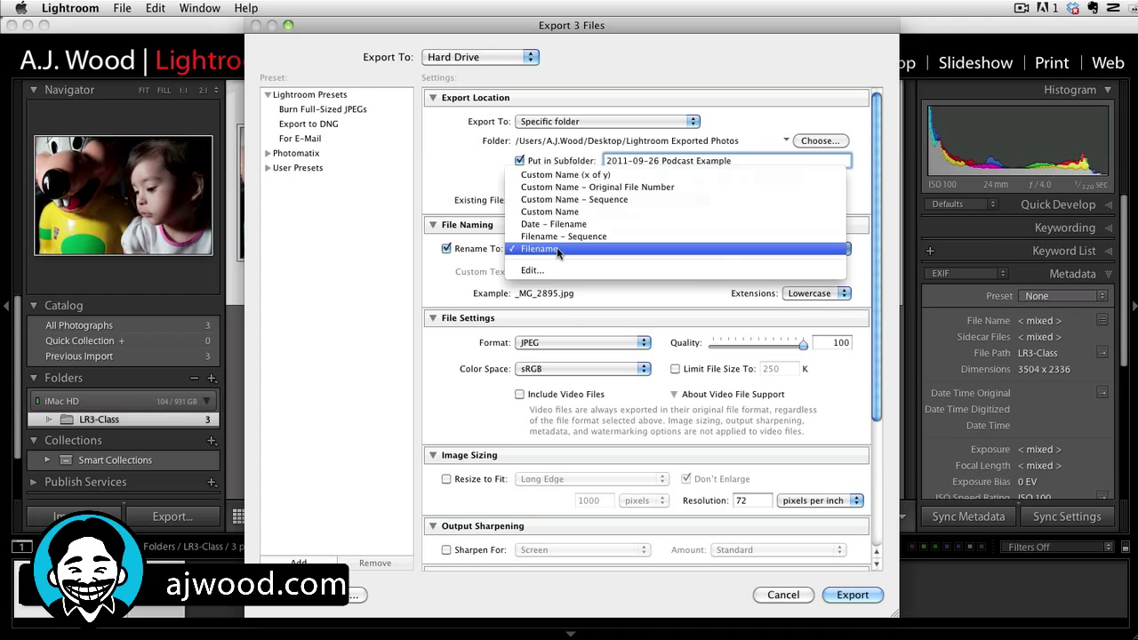
pyautogui.click(562, 201)
pyautogui.click(602, 272)
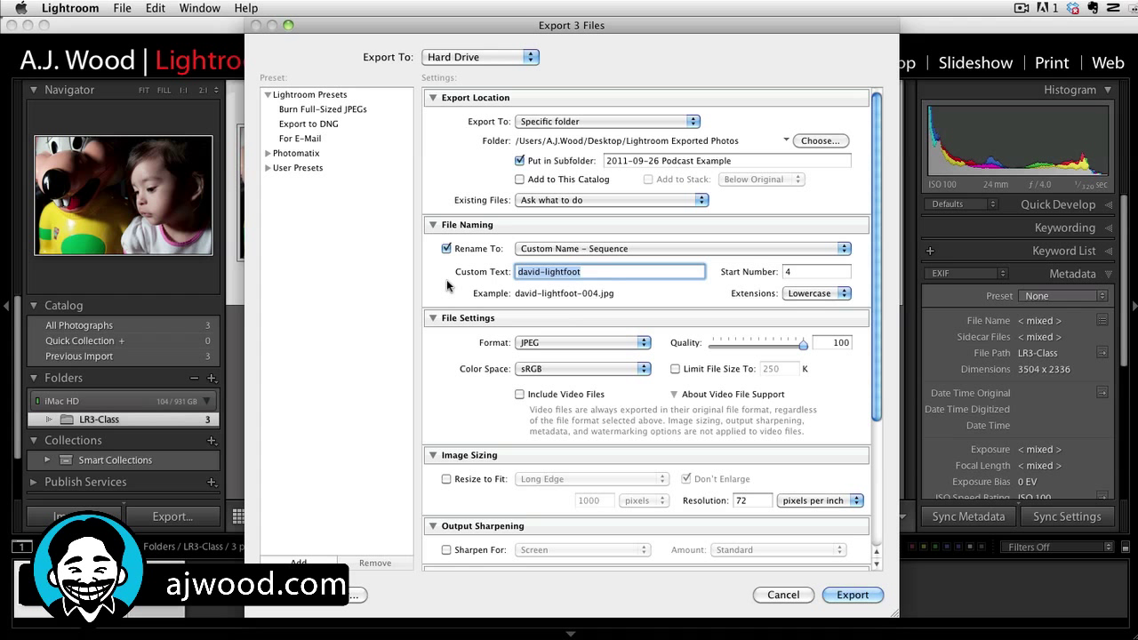
pyautogui.write('podcast')
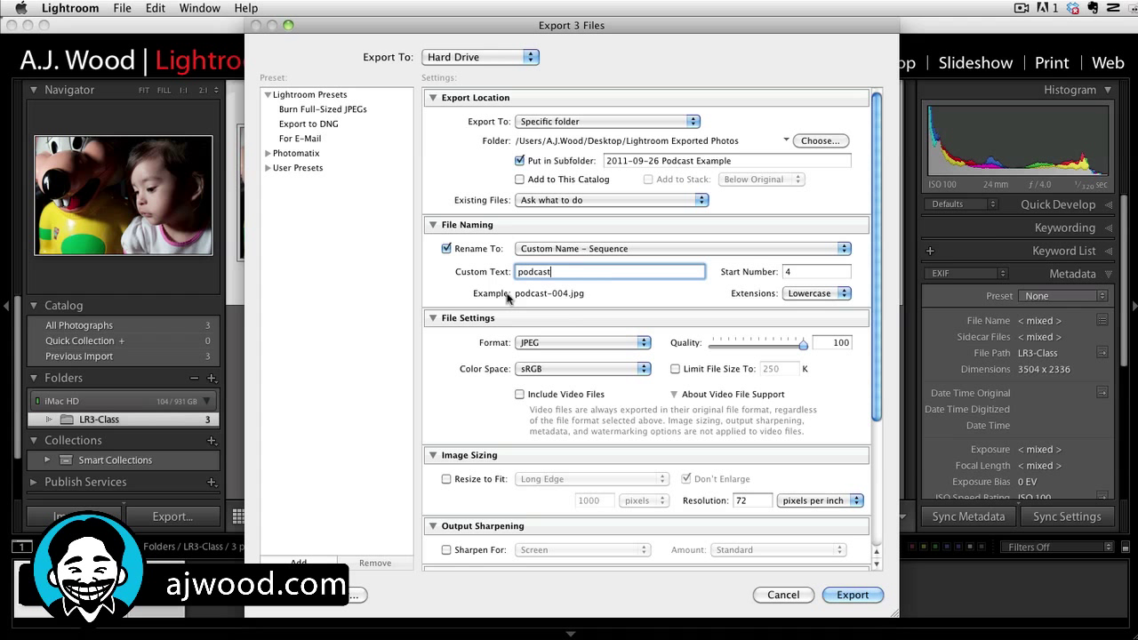
pyautogui.click(802, 271)
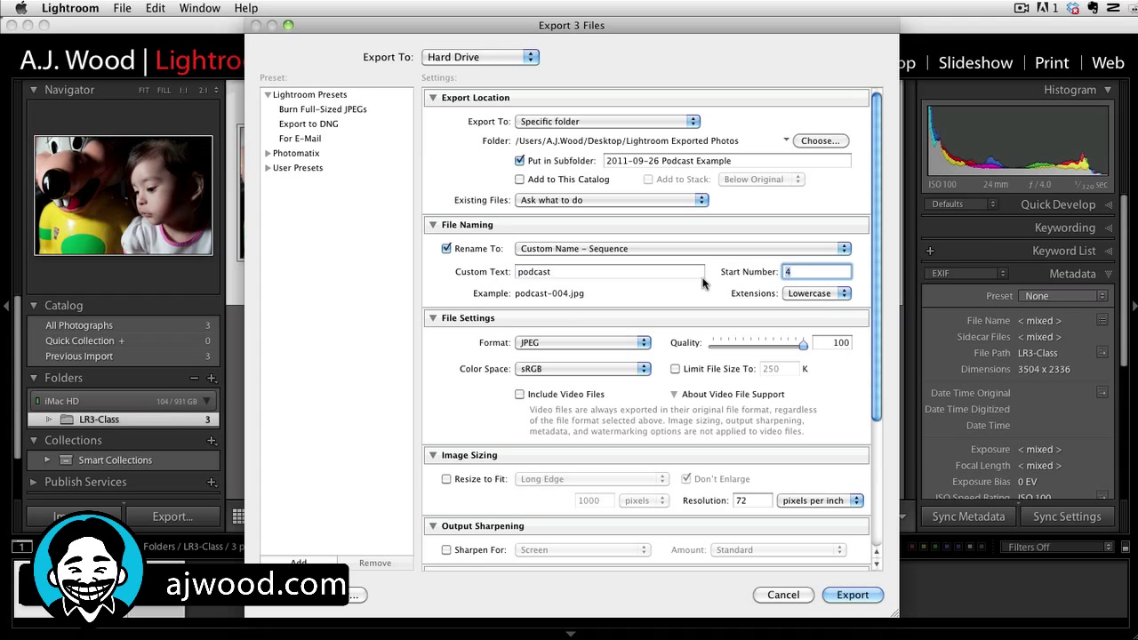
pyautogui.write('1')
pyautogui.click(638, 271)
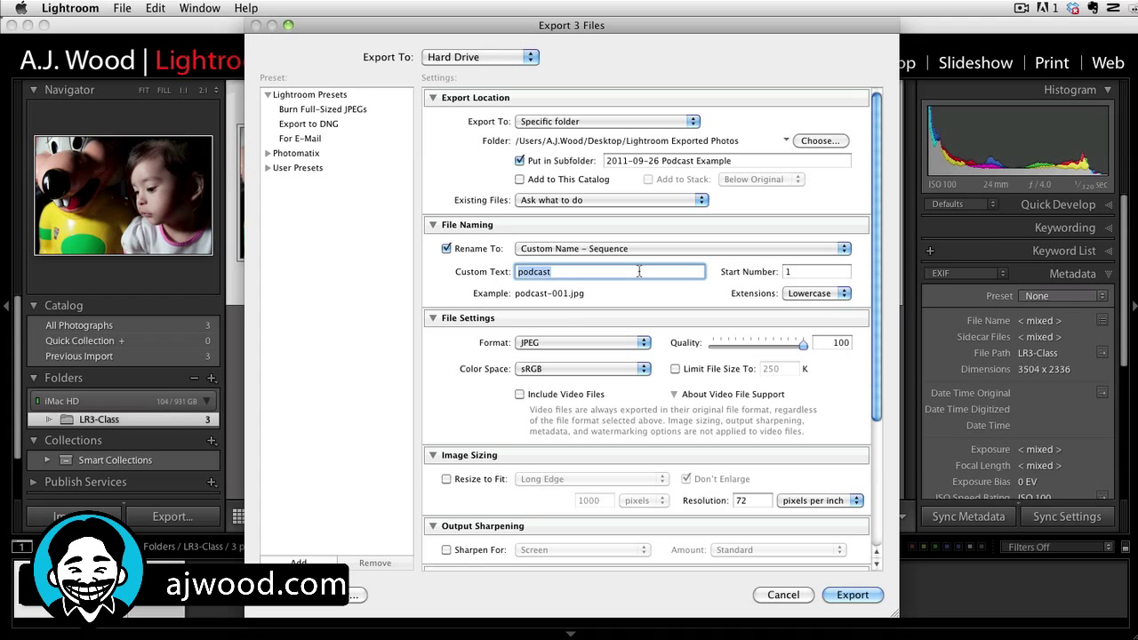
pyautogui.click(642, 344)
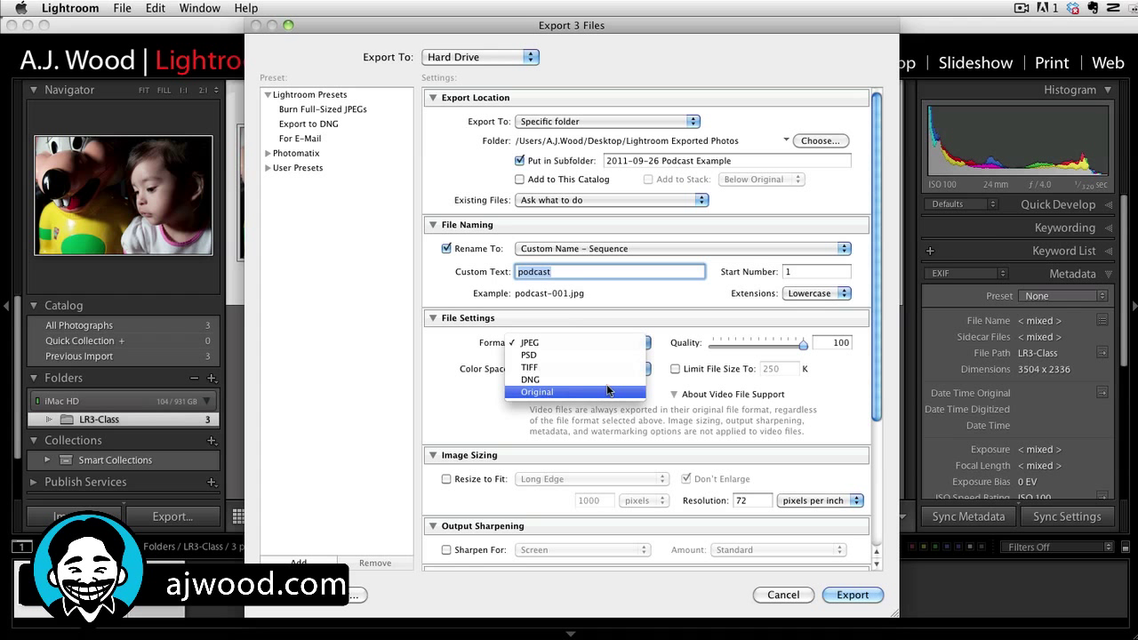
pyautogui.click(591, 343)
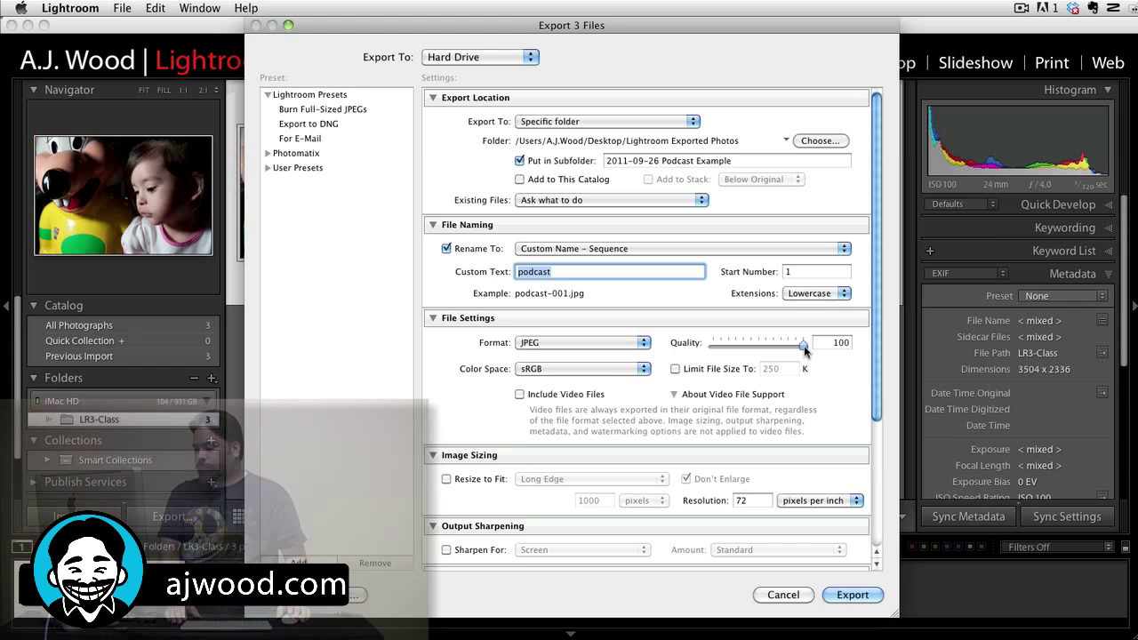
pyautogui.click(646, 371)
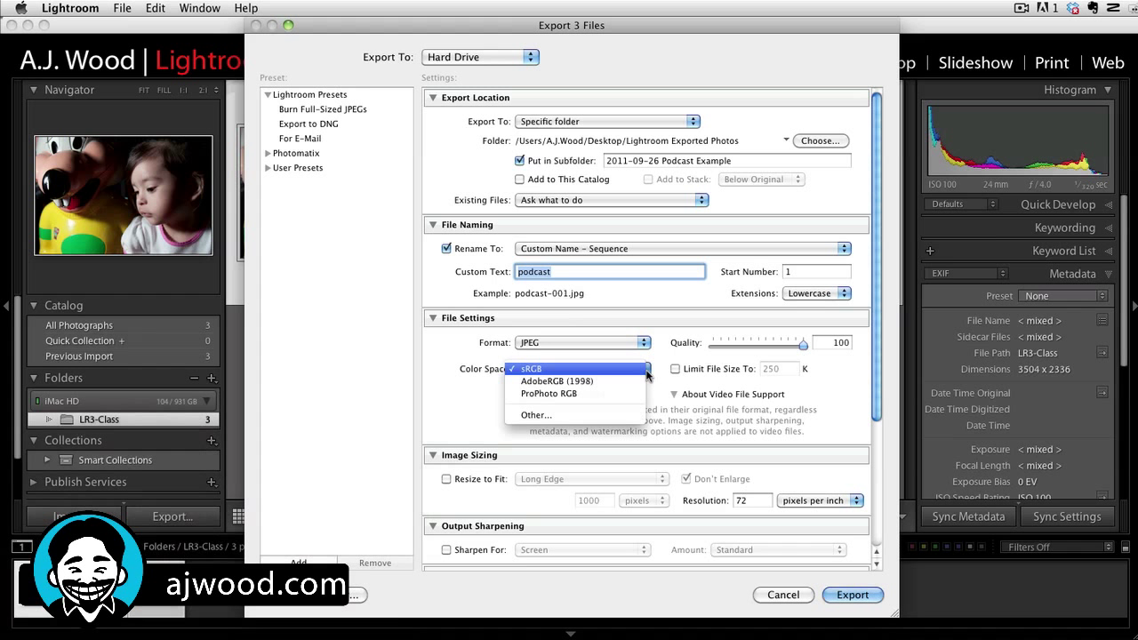
pyautogui.click(655, 371)
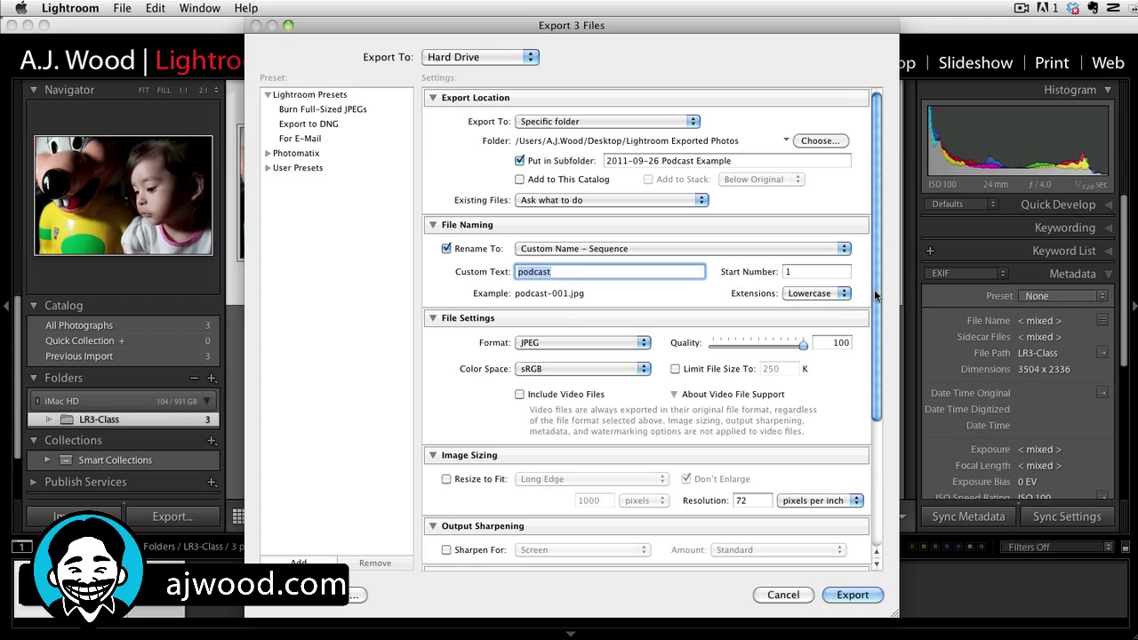
# - Turn on Resize to Fit and set it to Long Edge
pyautogui.moveTo(874, 289); pyautogui.dragTo(875, 414)
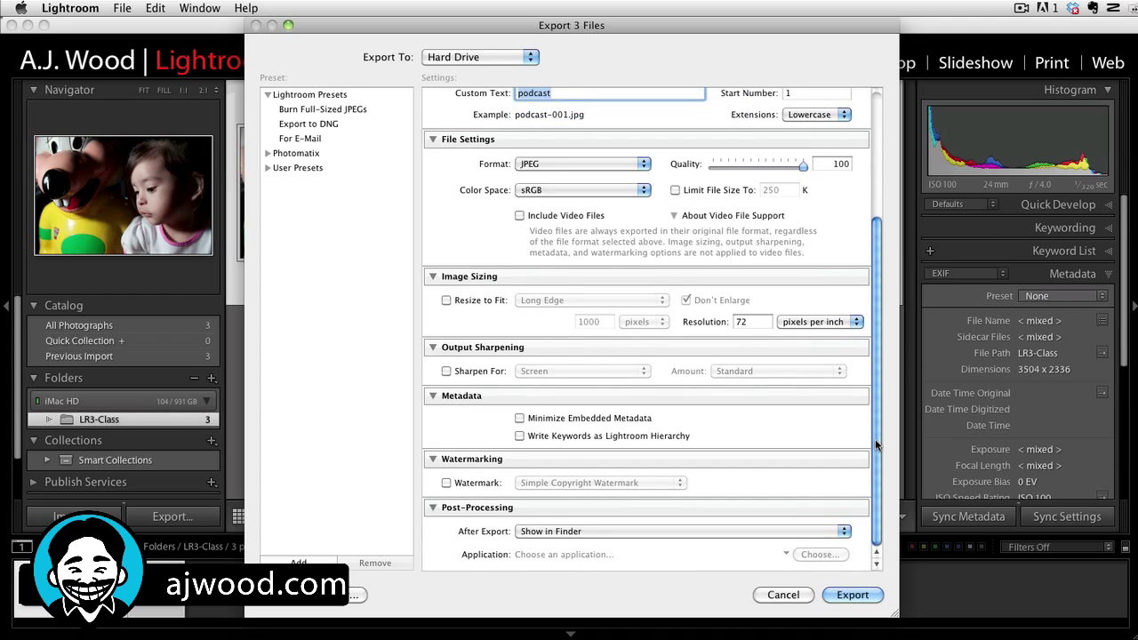
pyautogui.click(447, 301)
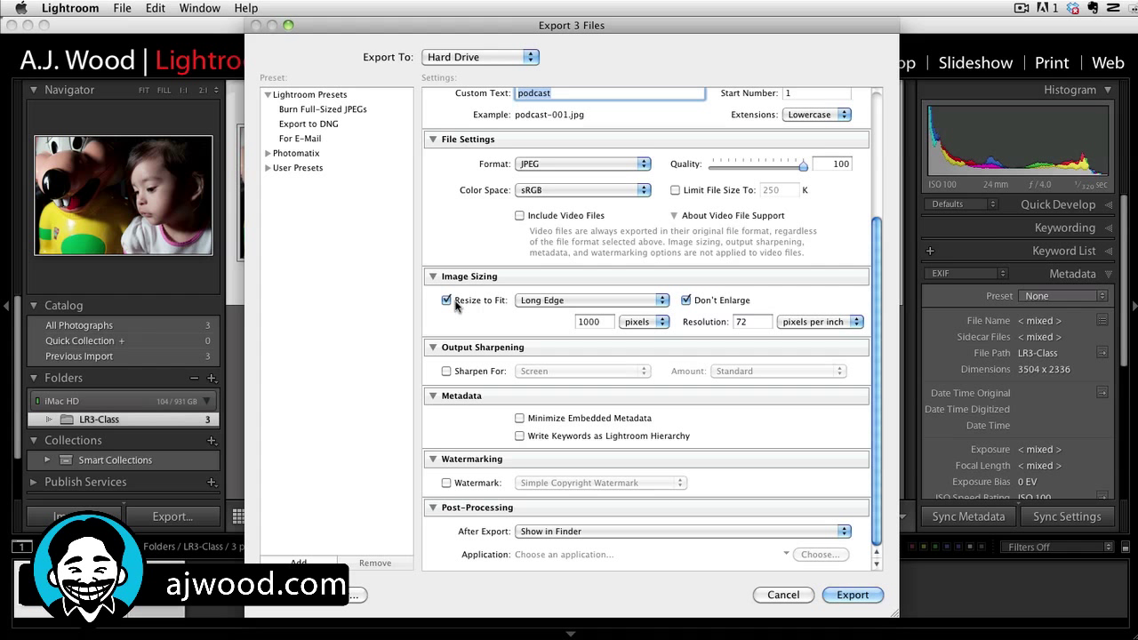
pyautogui.click(662, 301)
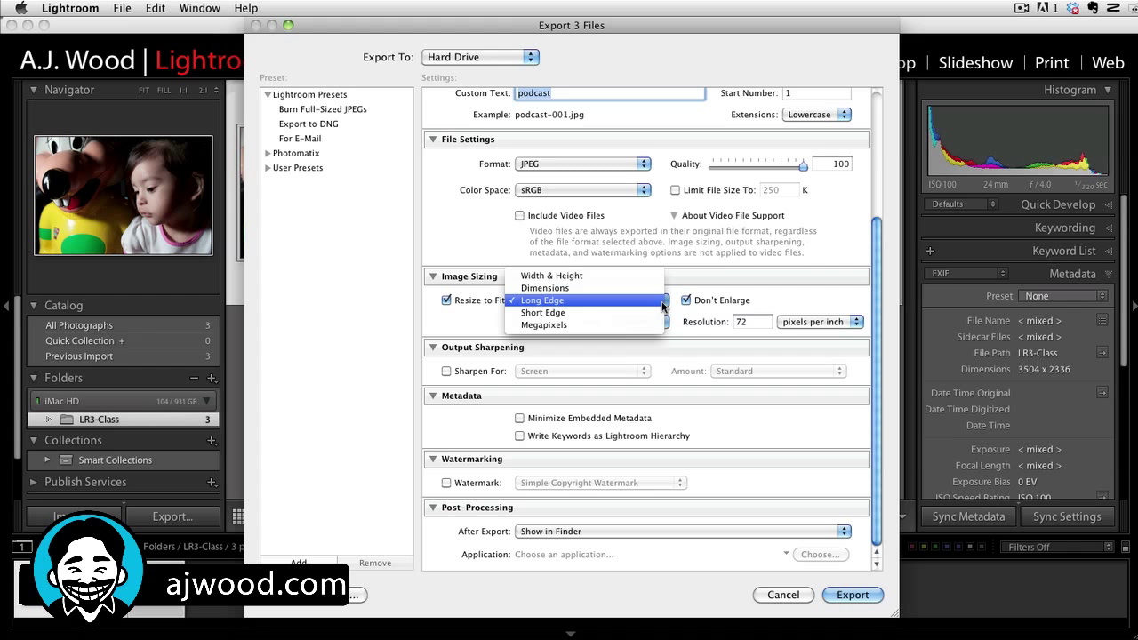
pyautogui.click(560, 275)
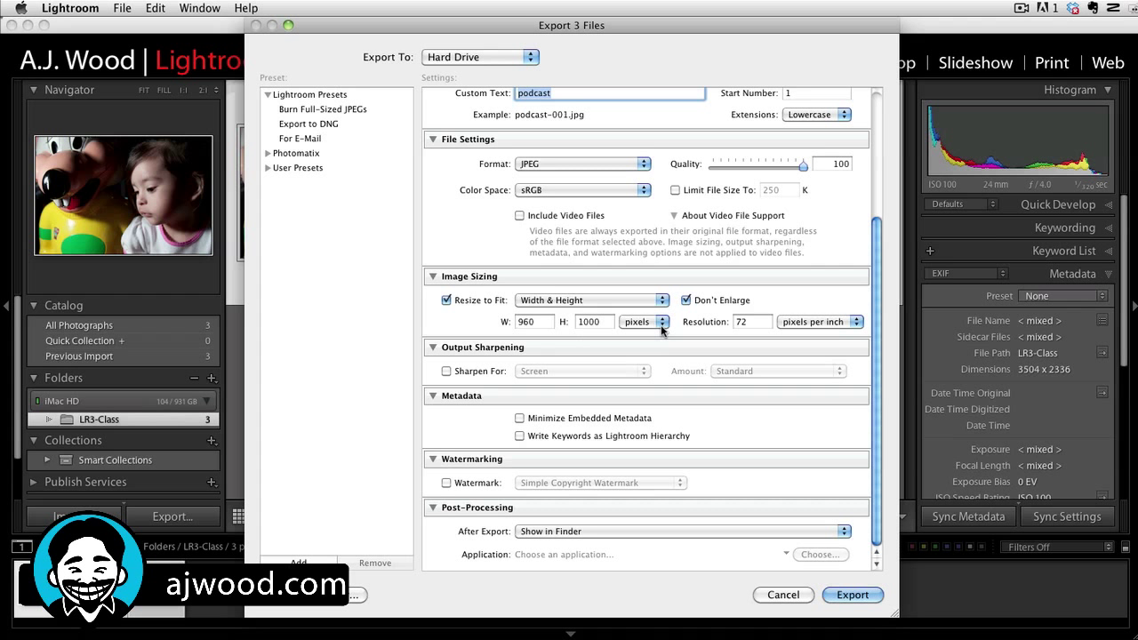
pyautogui.click(662, 302)
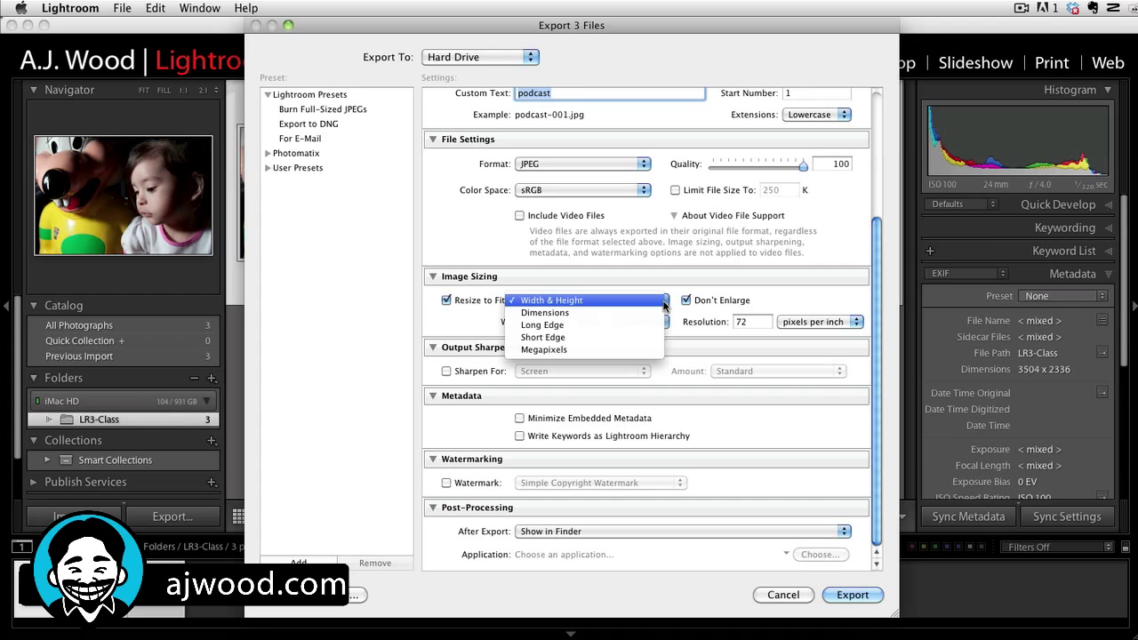
pyautogui.click(636, 324)
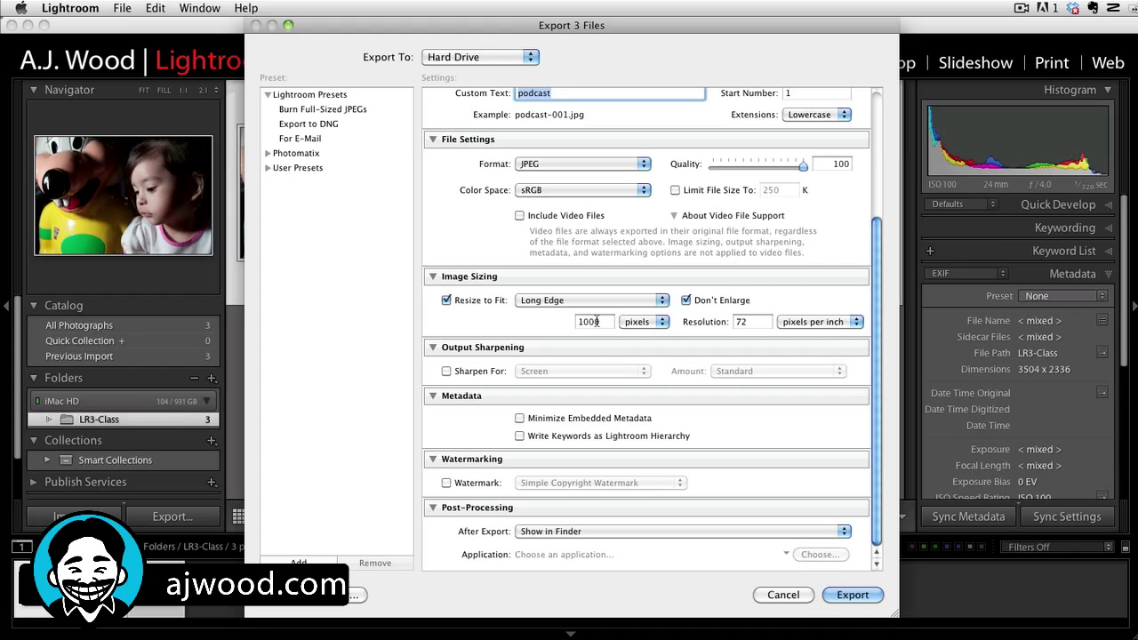
# - Set the long edge to 600 pixels at 72 pixels per inch
pyautogui.click(662, 322)
pyautogui.click(658, 336)
pyautogui.click(608, 322)
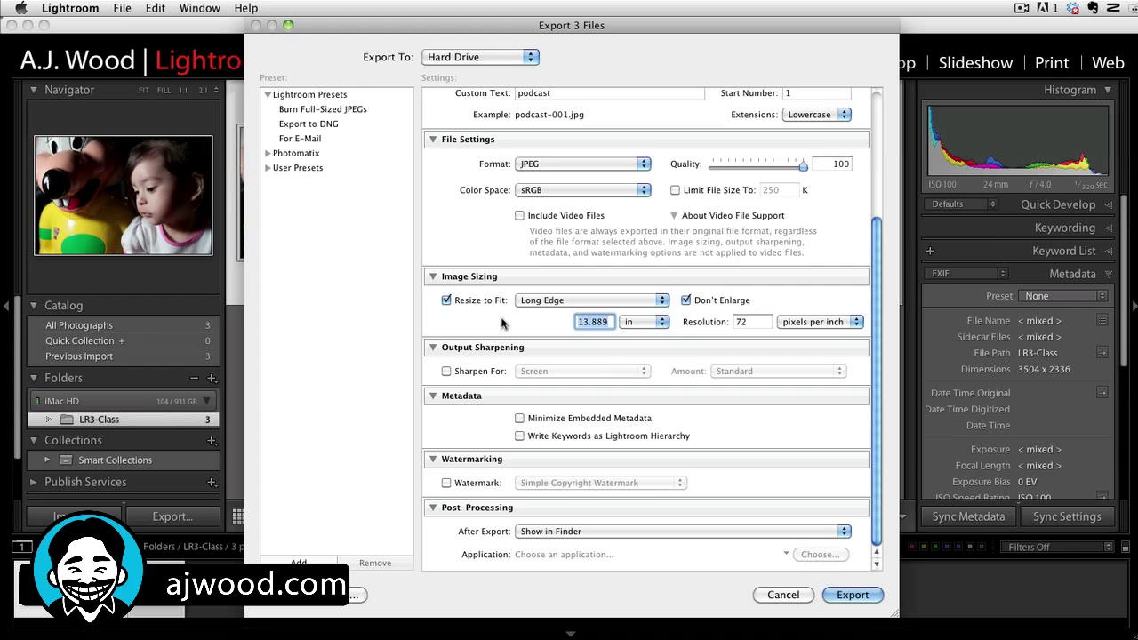
pyautogui.write('6')
pyautogui.click(659, 322)
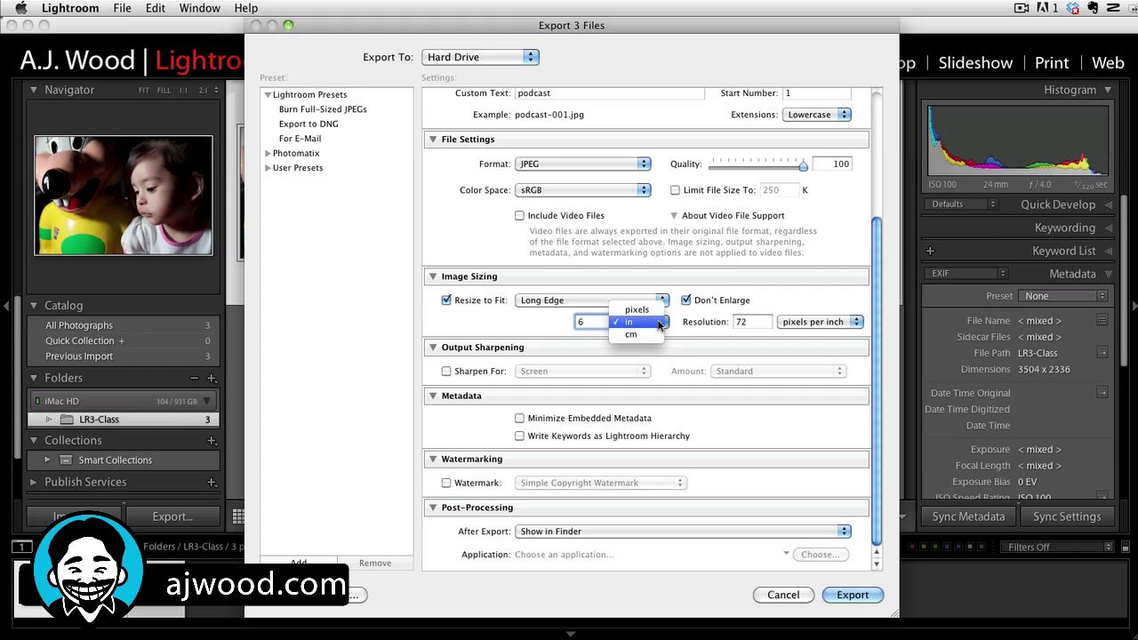
pyautogui.click(652, 311)
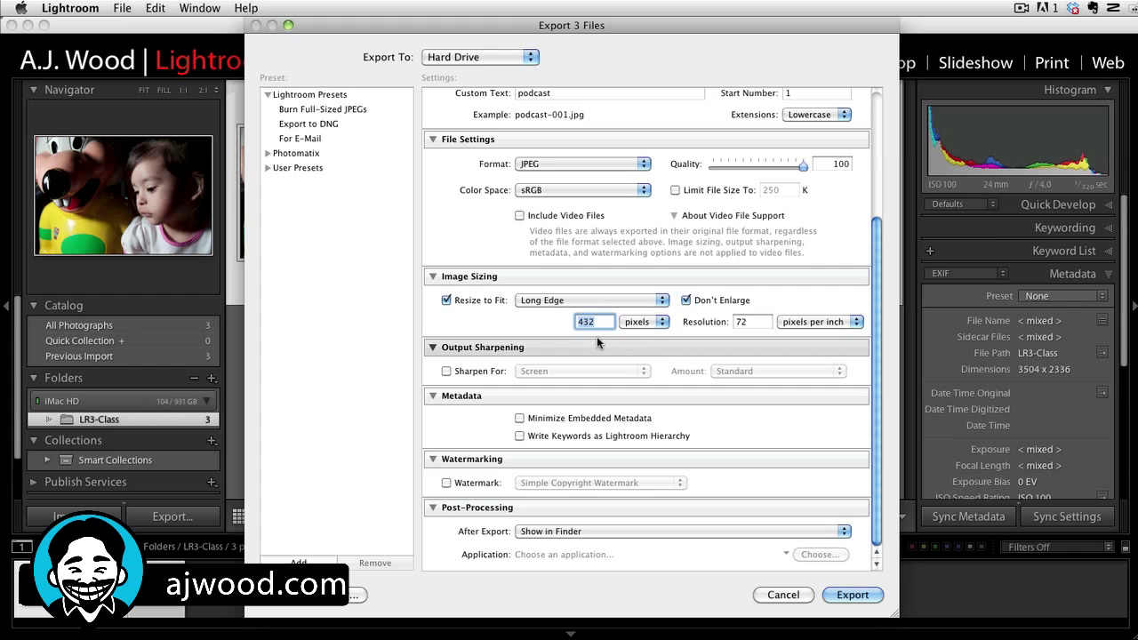
pyautogui.write('600')
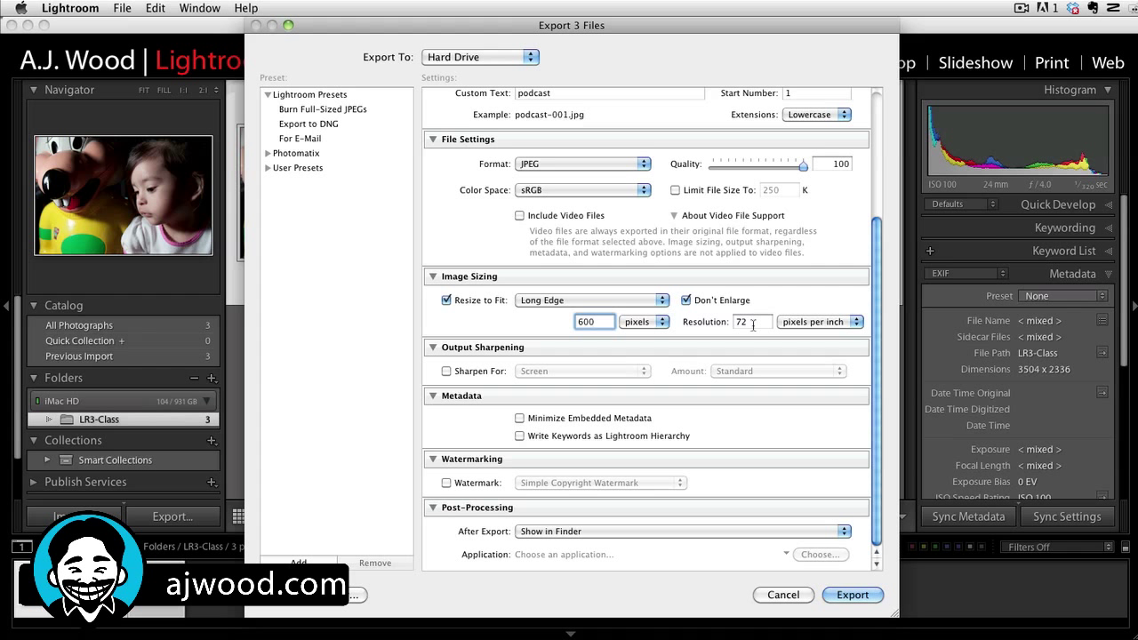
pyautogui.click(756, 322)
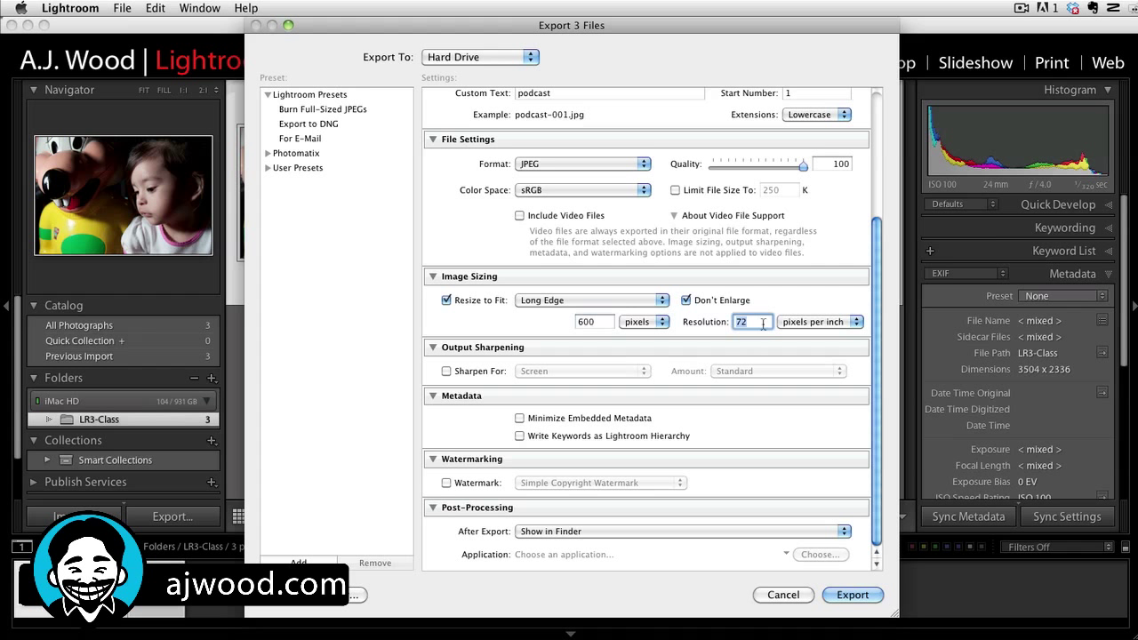
# - Enable Sharpen For with Screen as the target and Standard amount
pyautogui.click(447, 373)
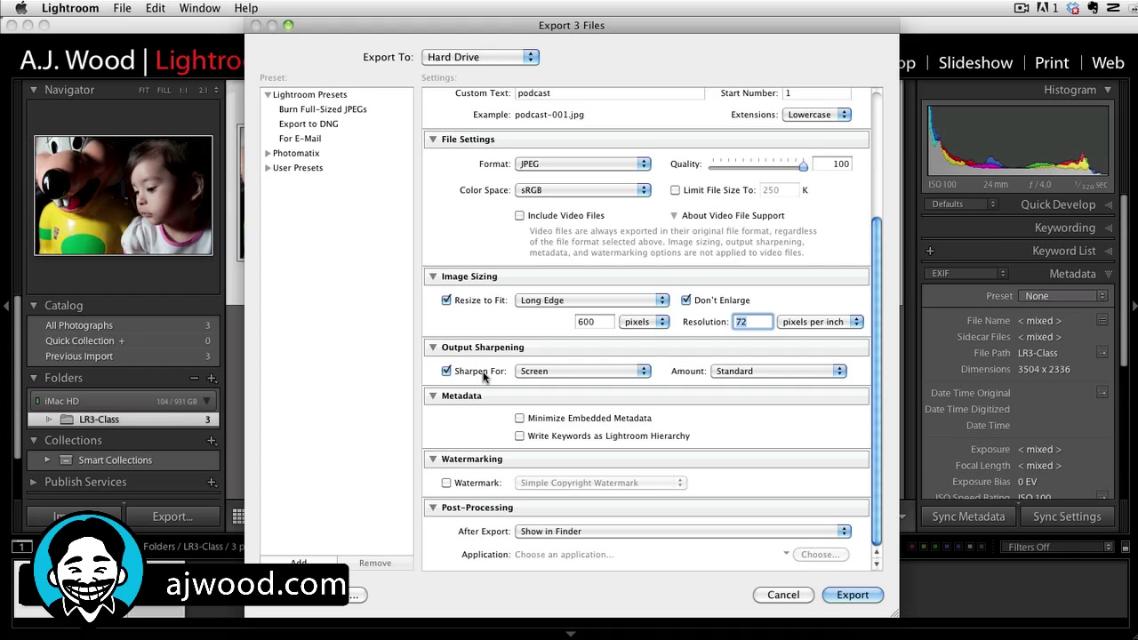
pyautogui.click(642, 372)
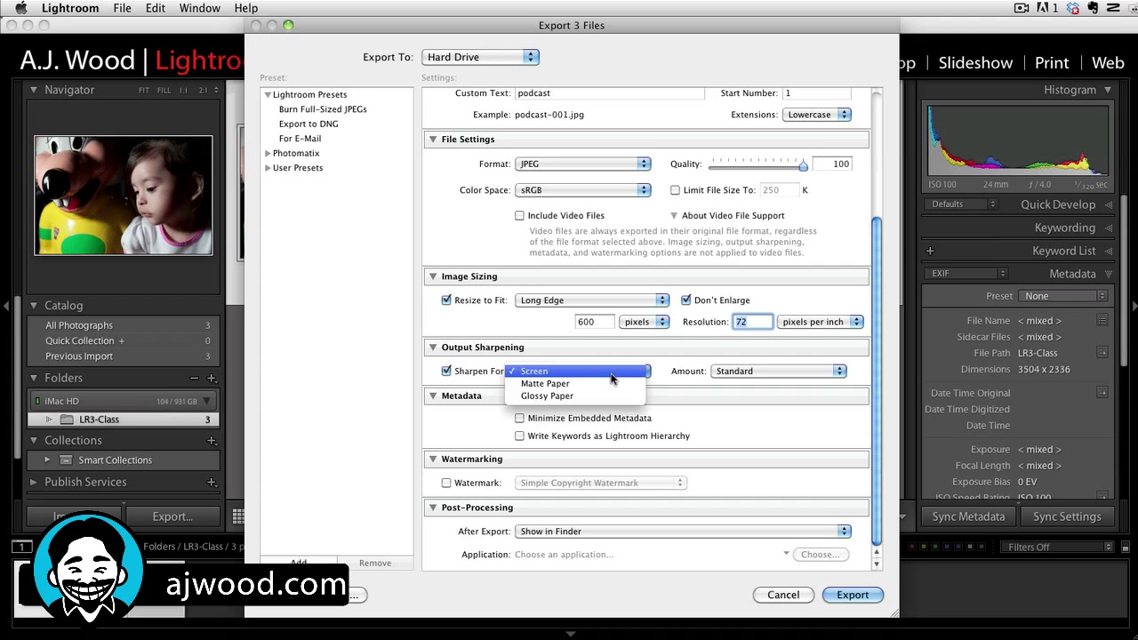
pyautogui.click(671, 382)
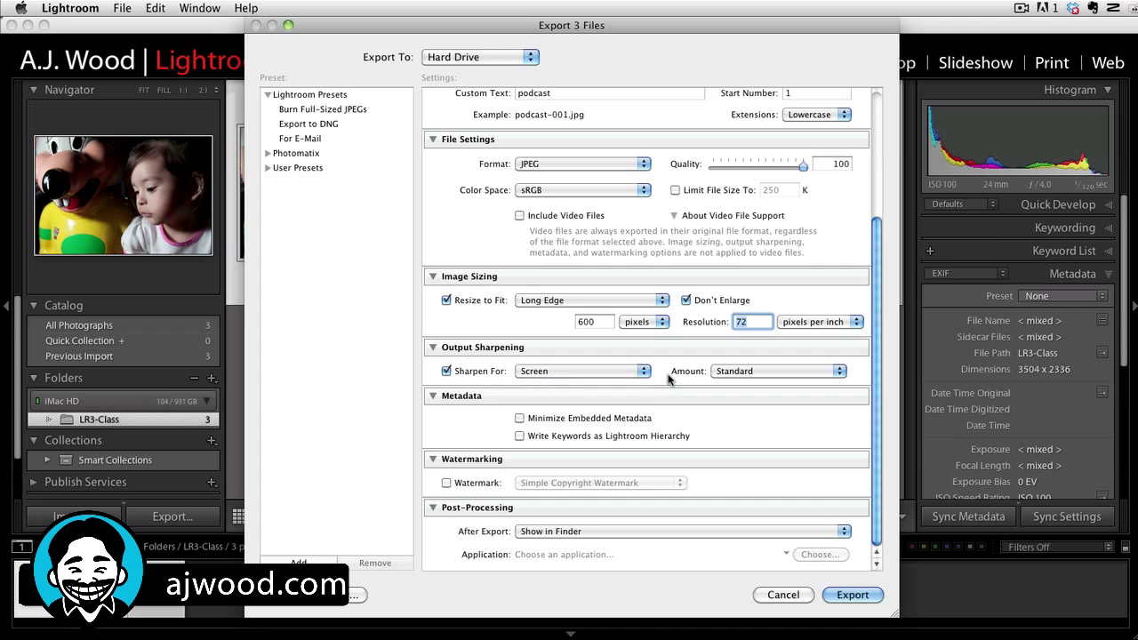
pyautogui.click(837, 373)
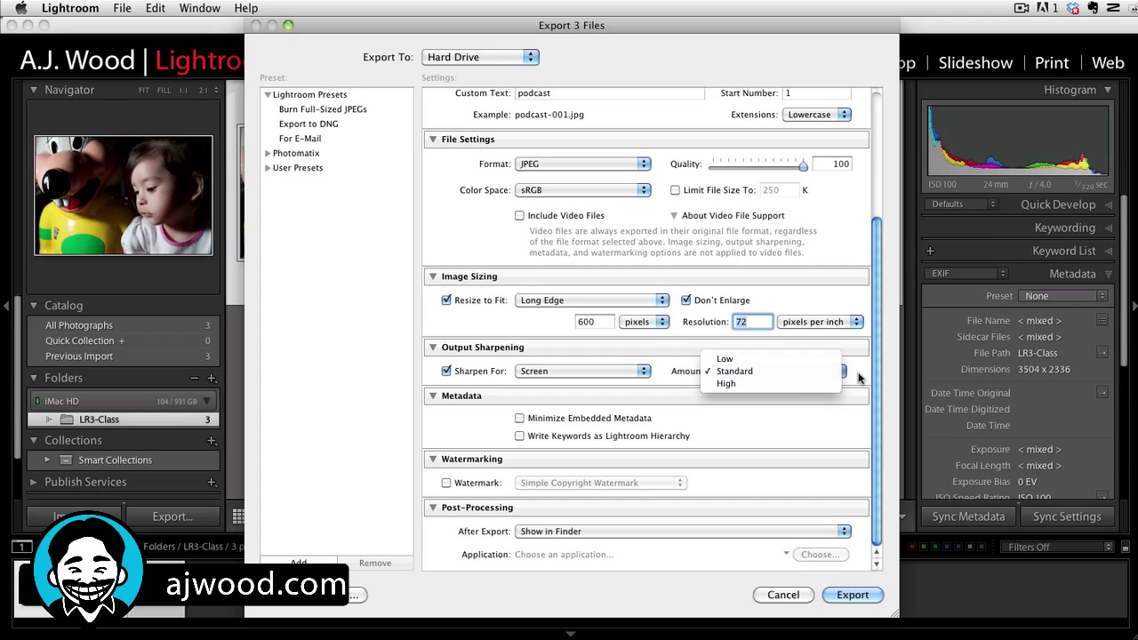
pyautogui.click(859, 378)
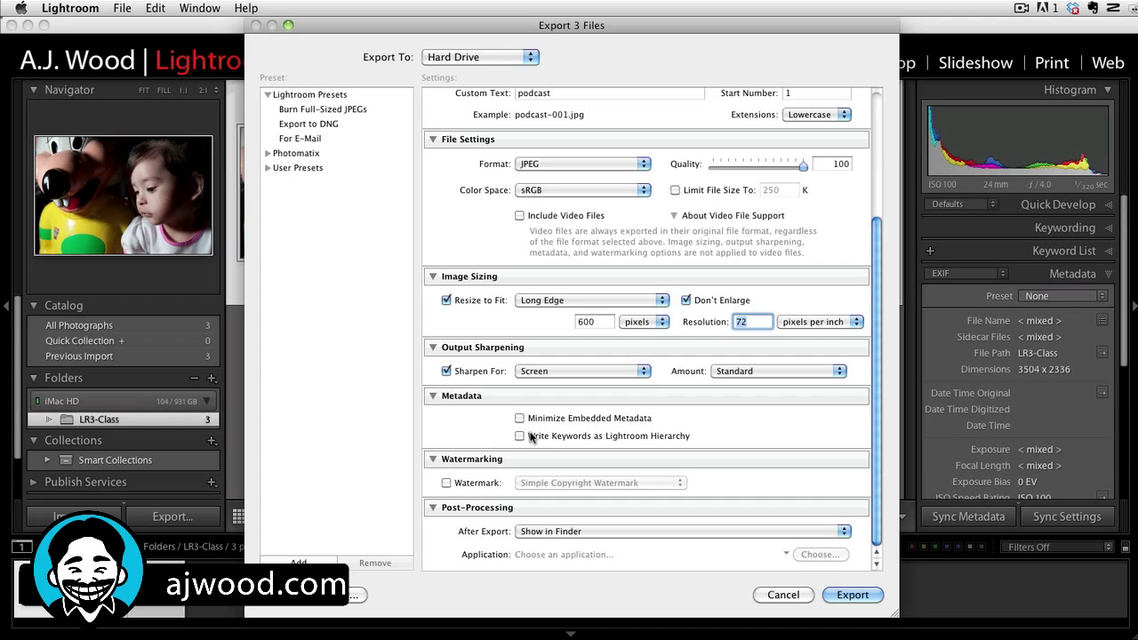
pyautogui.moveTo(529, 435)
# - Enable Watermark, view Edit Watermarks, and cancel to keep Simple Copyright Watermark
pyautogui.click(447, 484)
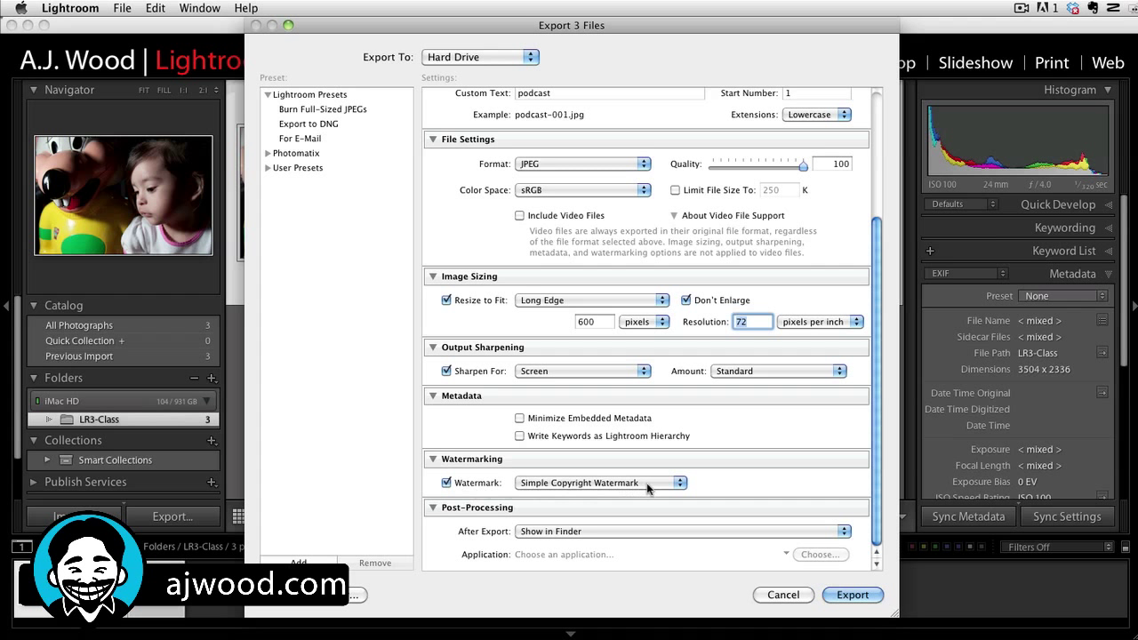
pyautogui.click(679, 485)
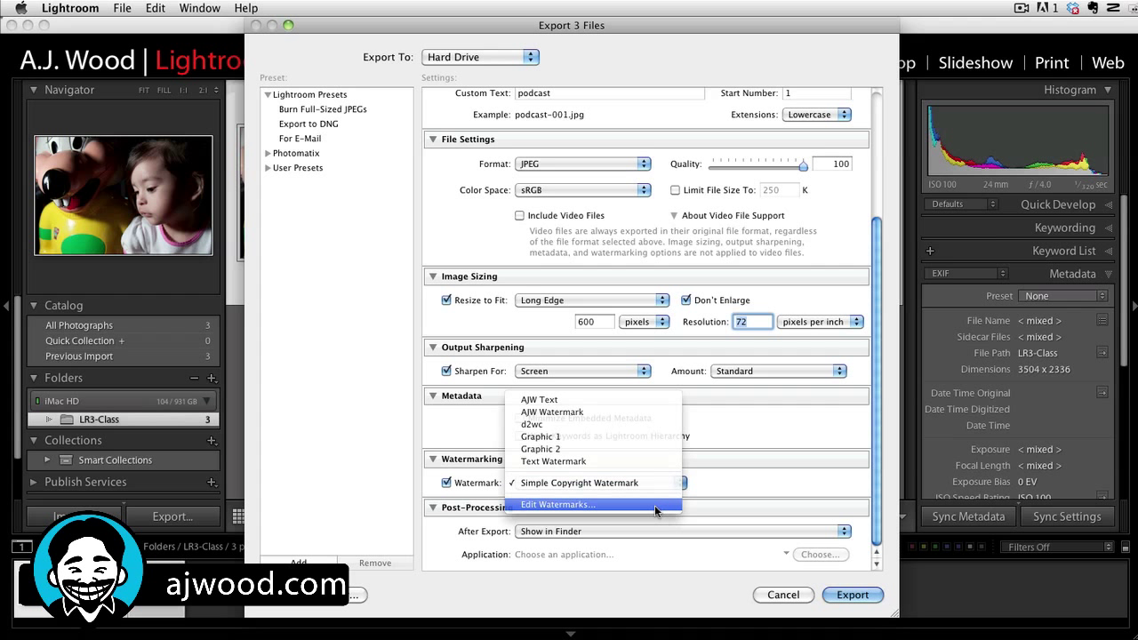
pyautogui.click(654, 505)
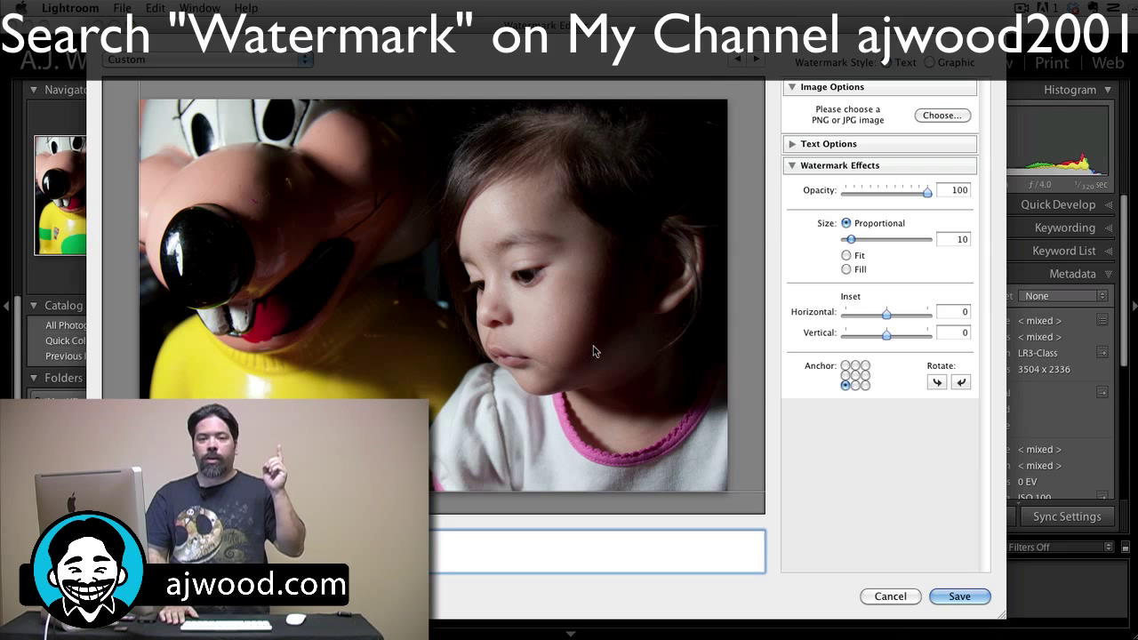
pyautogui.click(890, 596)
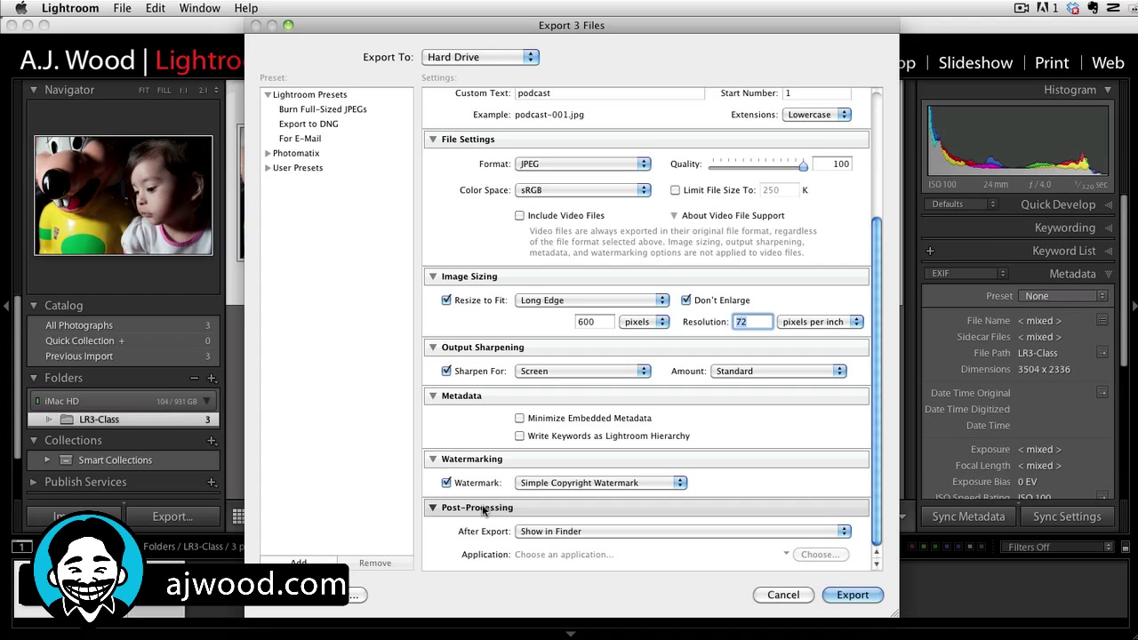
# - Keep Show in Finder as the after-export action and export the three photos
pyautogui.click(641, 533)
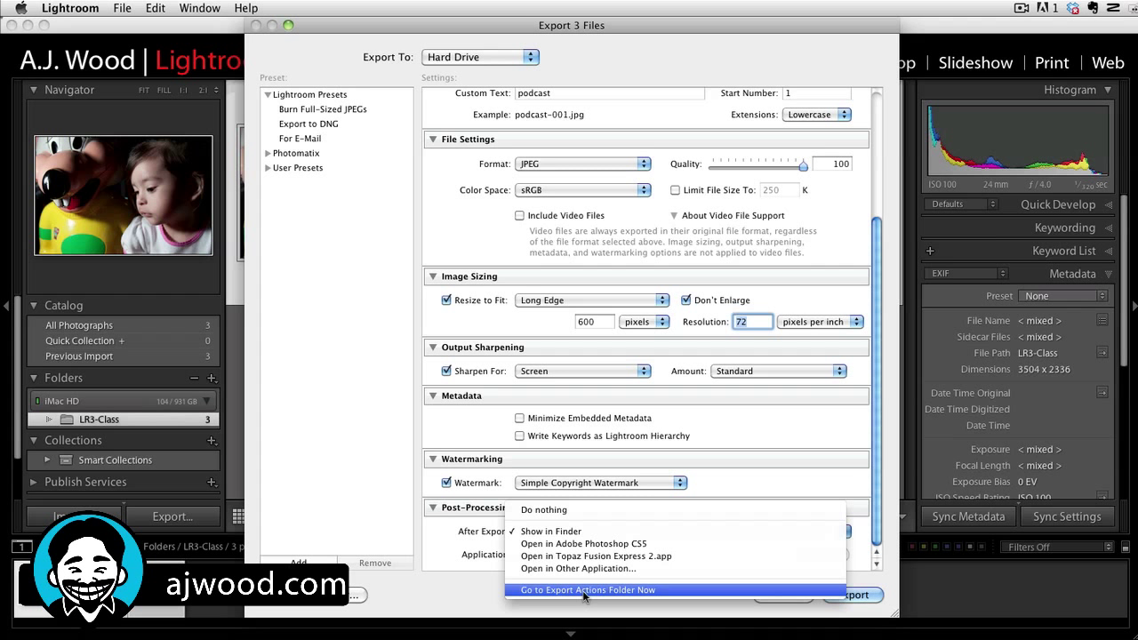
pyautogui.click(444, 533)
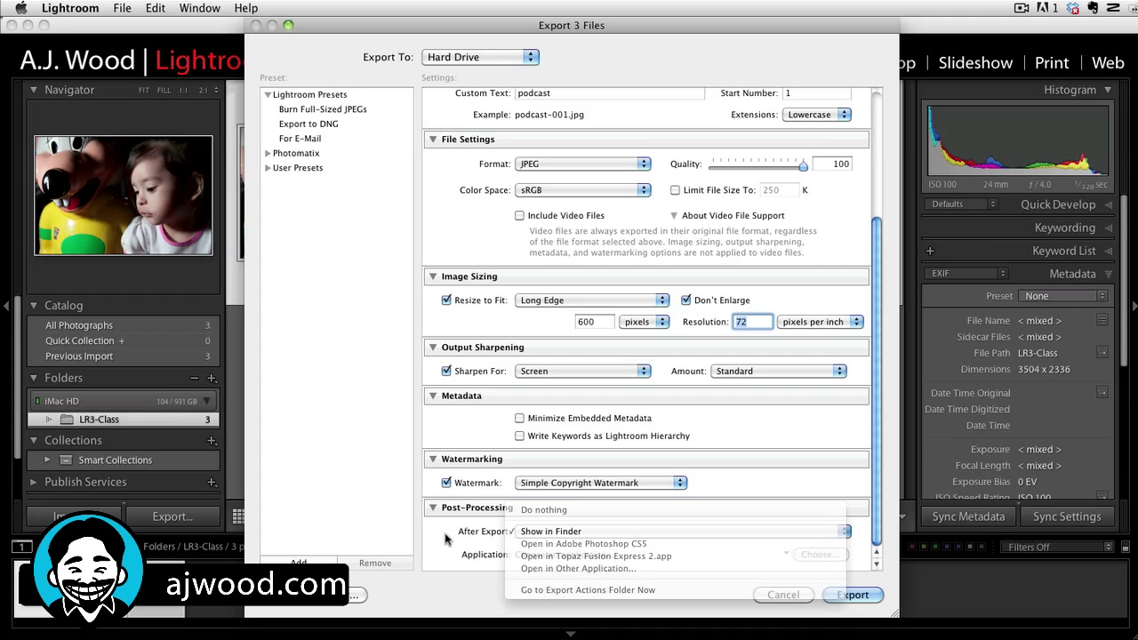
pyautogui.click(852, 596)
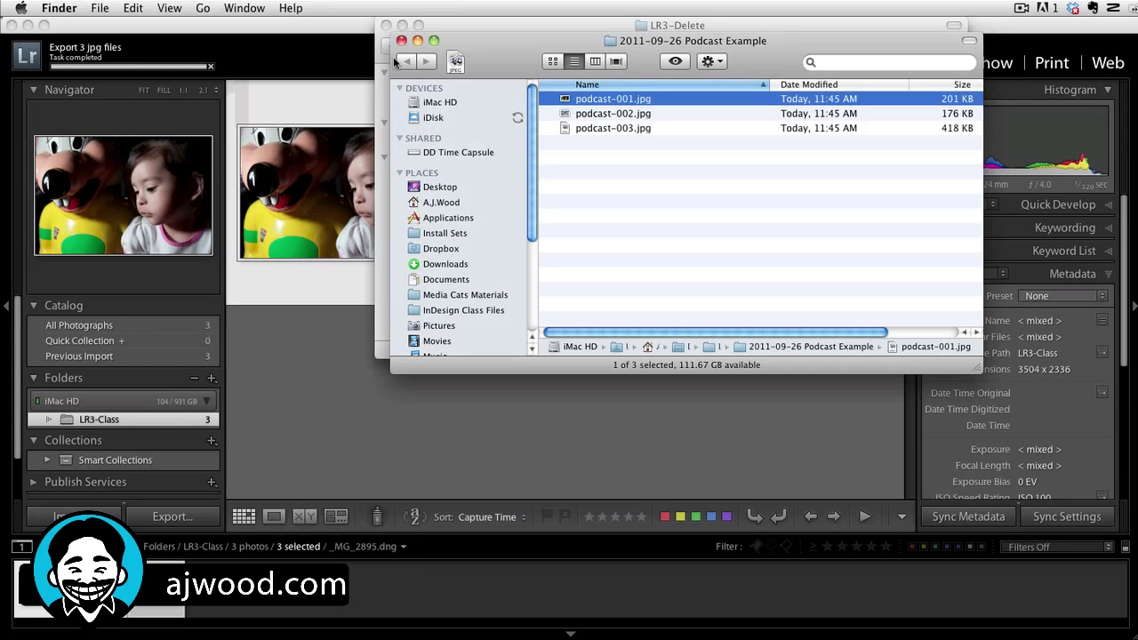
pyautogui.moveTo(563, 49); pyautogui.dragTo(535, 27)
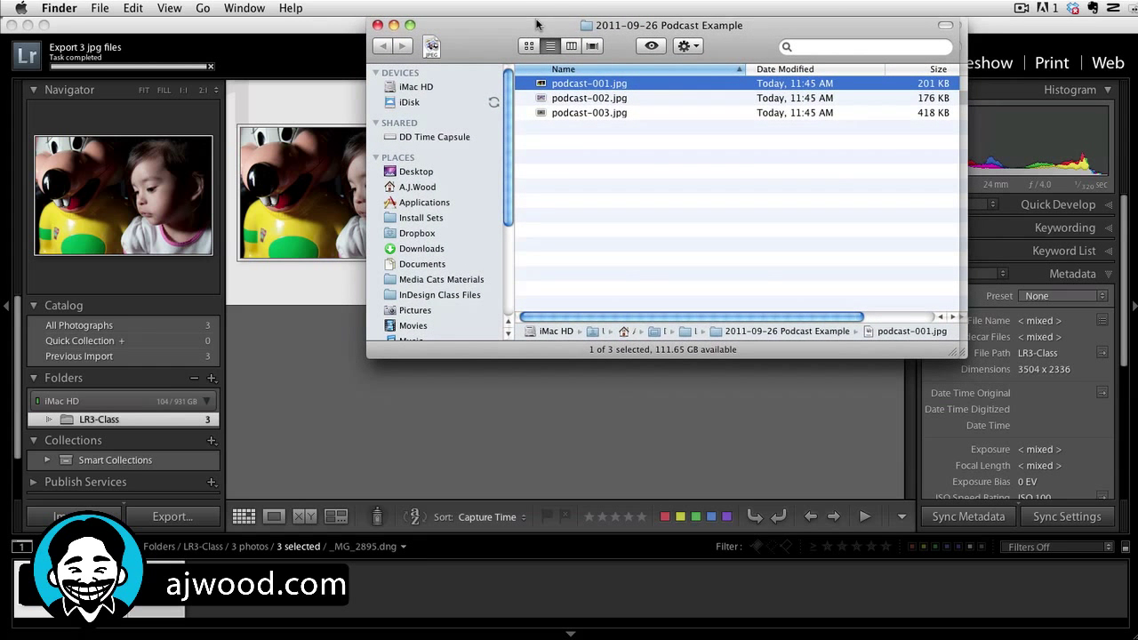
pyautogui.keyDown('shift'); pyautogui.click(573, 113); pyautogui.keyUp('shift')
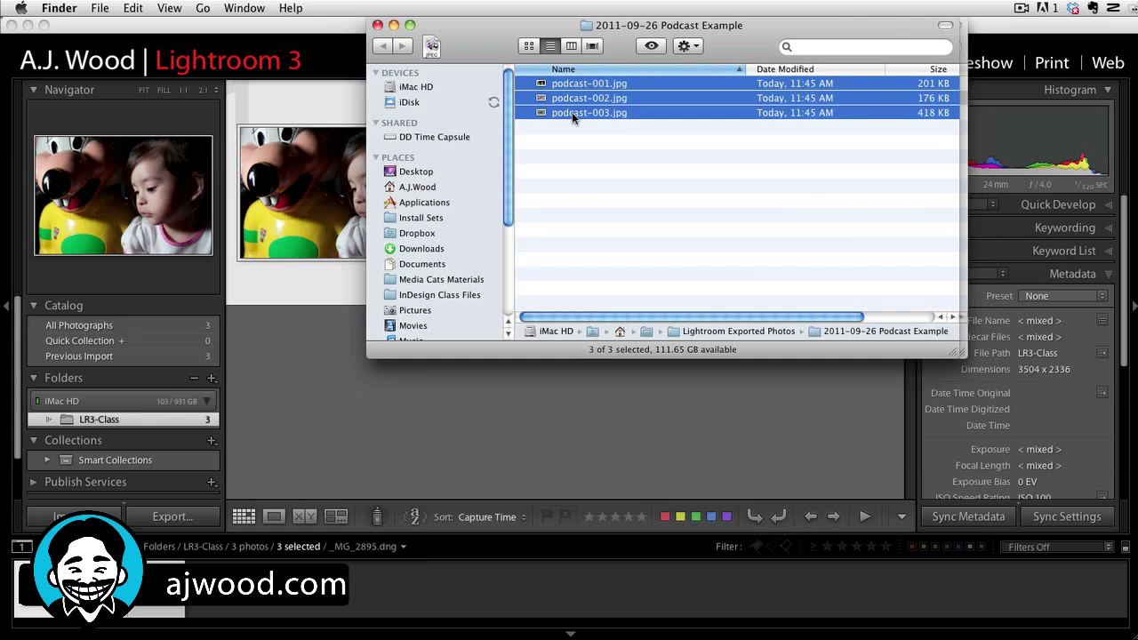
pyautogui.press('space')
pyautogui.moveTo(699, 227); pyautogui.dragTo(513, 136)
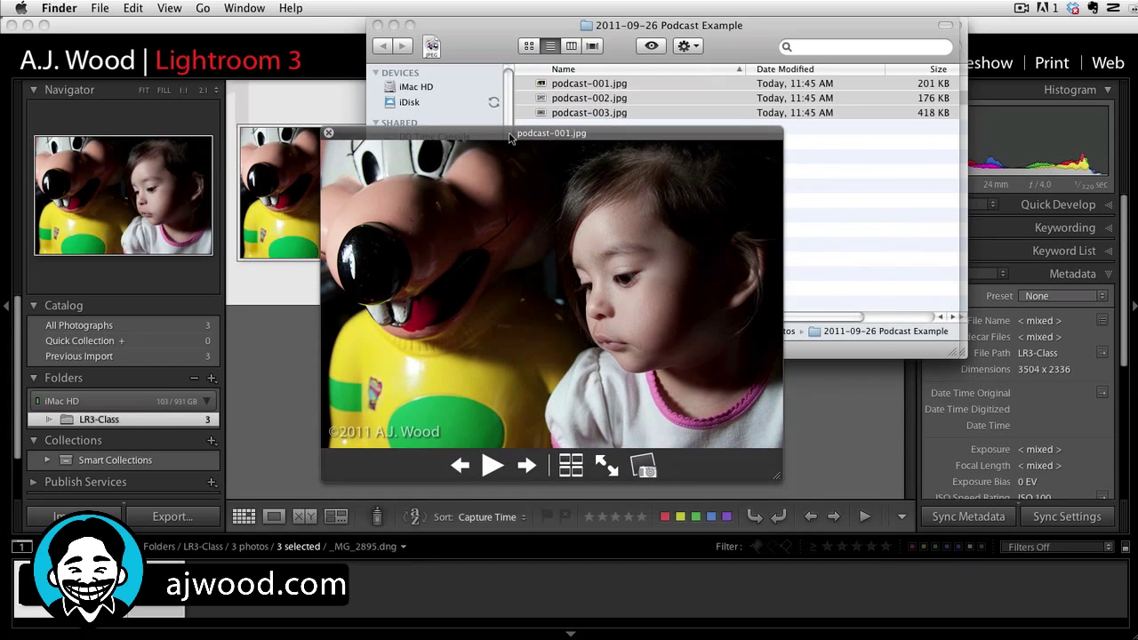
pyautogui.click(528, 466)
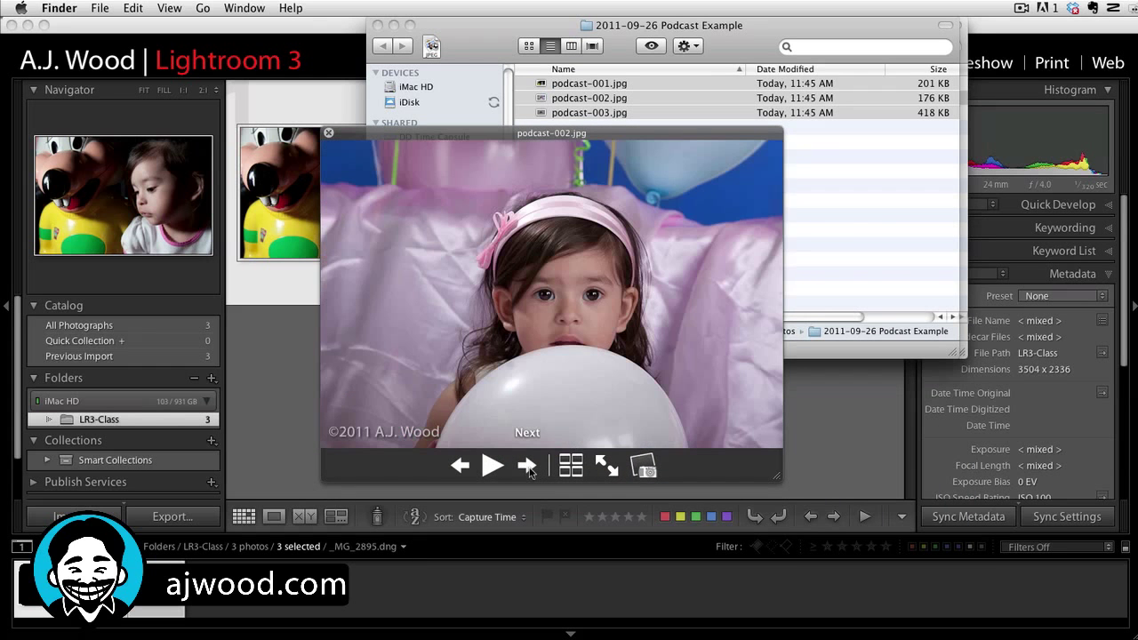
pyautogui.click(528, 467)
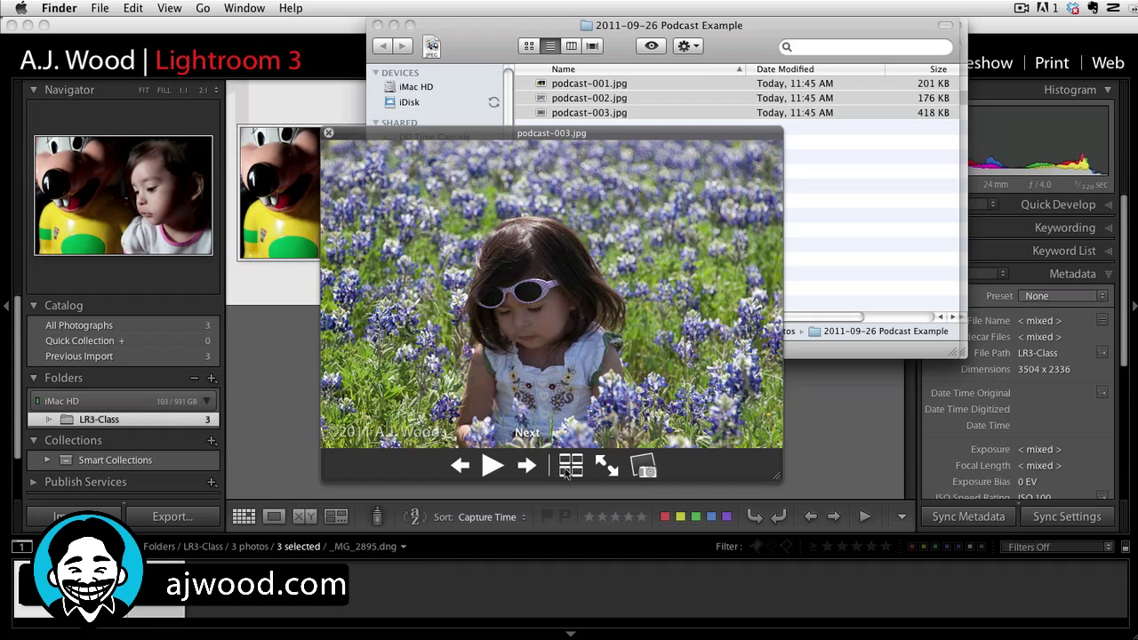
pyautogui.click(328, 133)
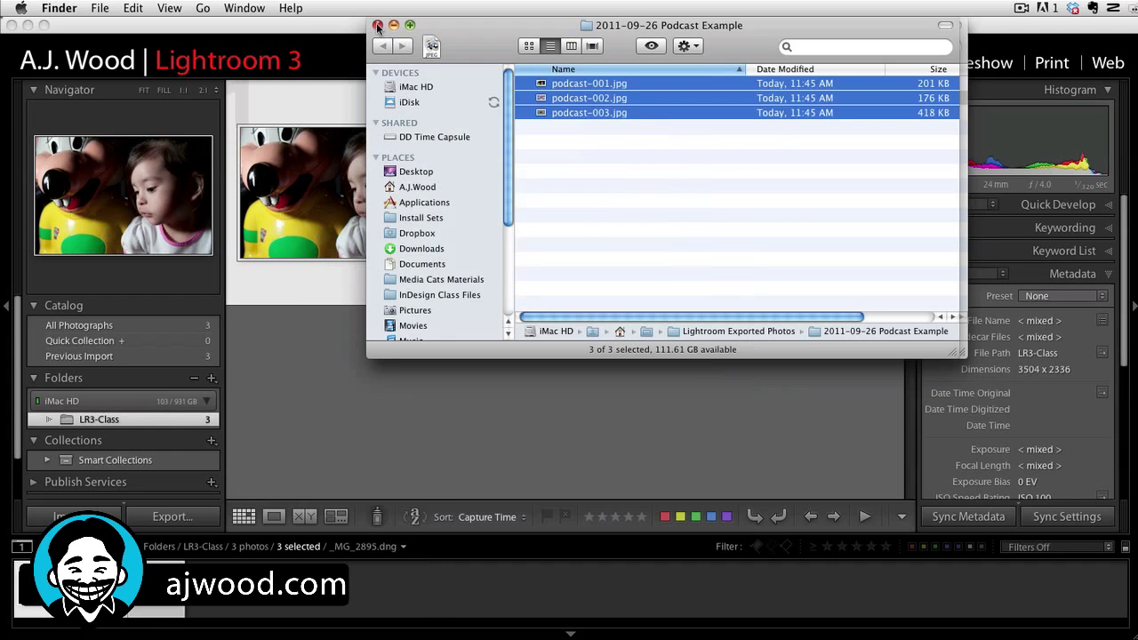